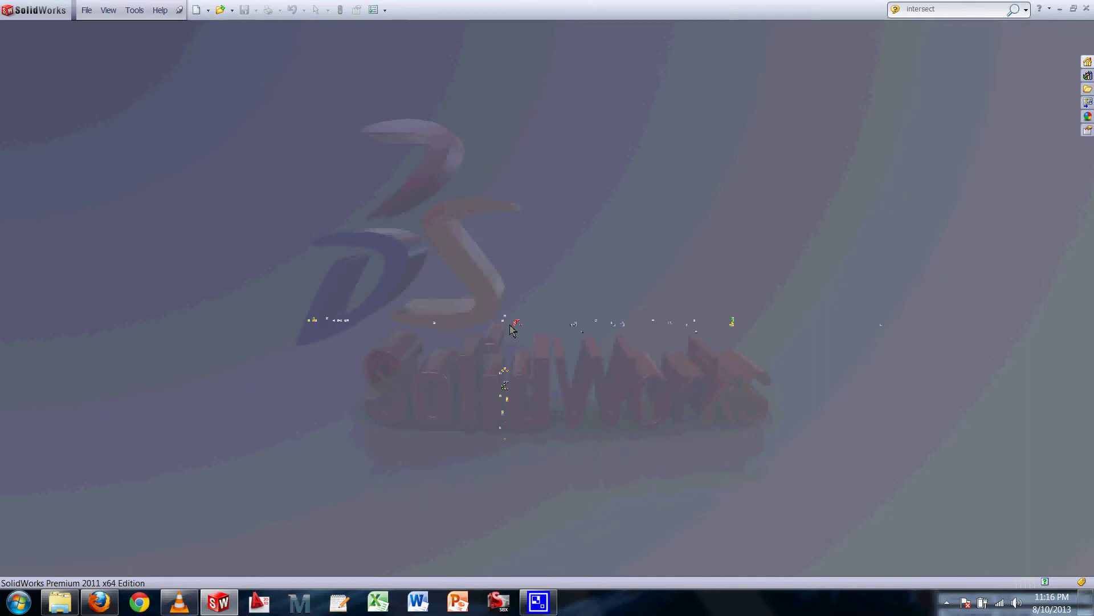
Bring up Firefox showing the 'SolidWorks Coordinate System for CAM' YouTube video.
click(96, 604)
click(260, 456)
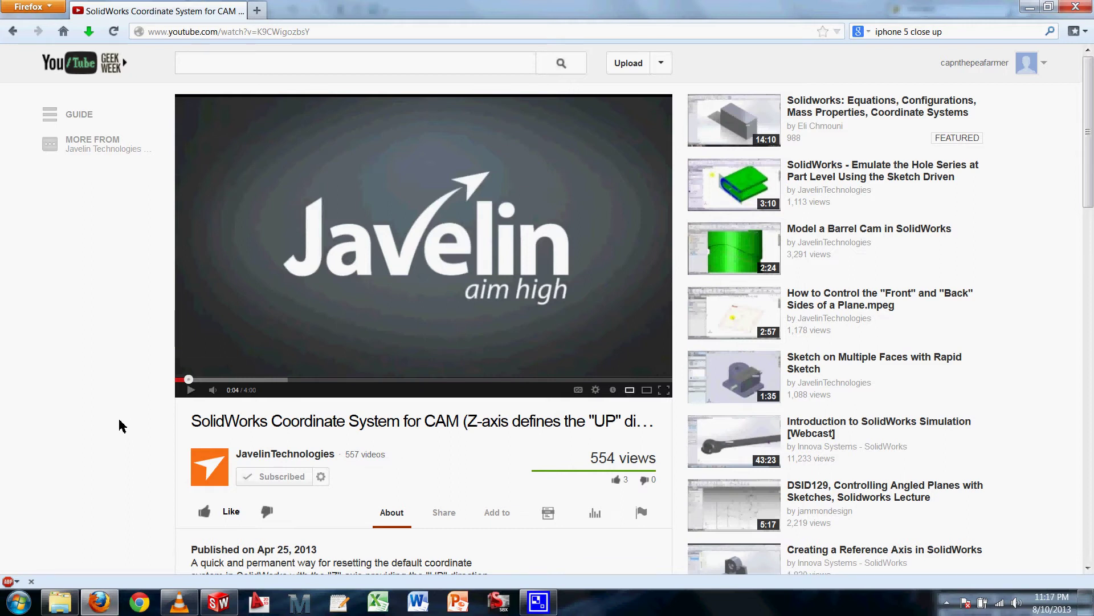
Create Part13 from the CAM template-ANSI-mm template and show its Document Properties.
click(226, 609)
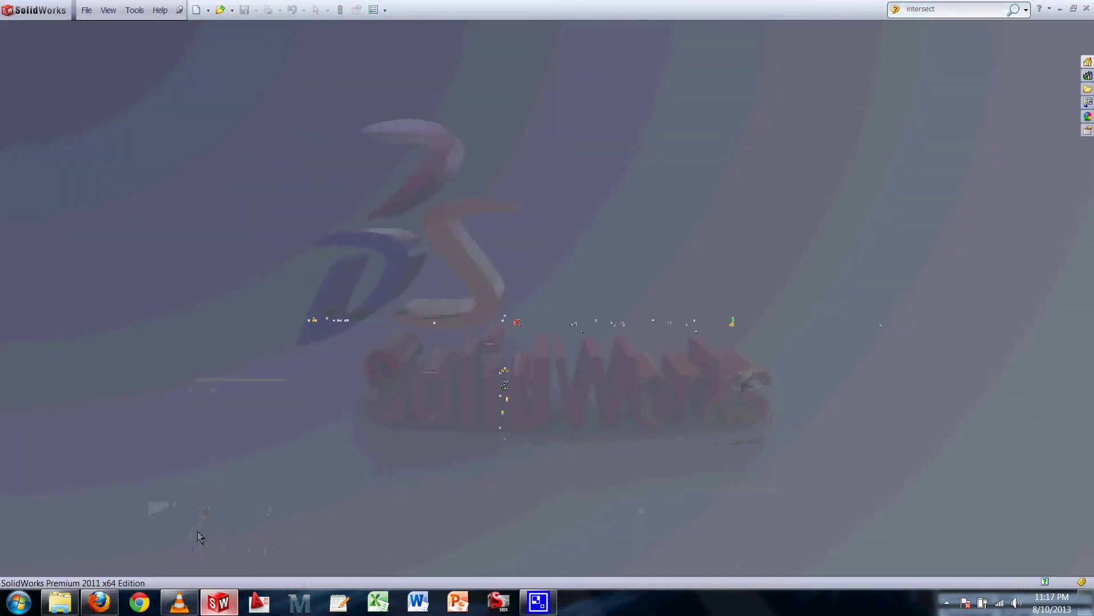
click(196, 9)
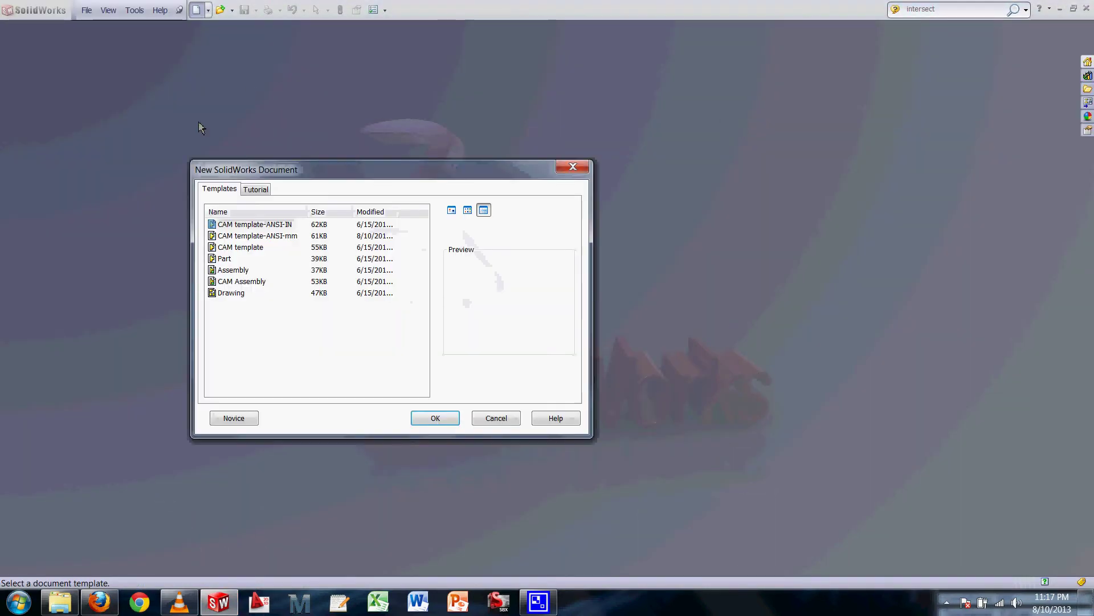
double_click(283, 236)
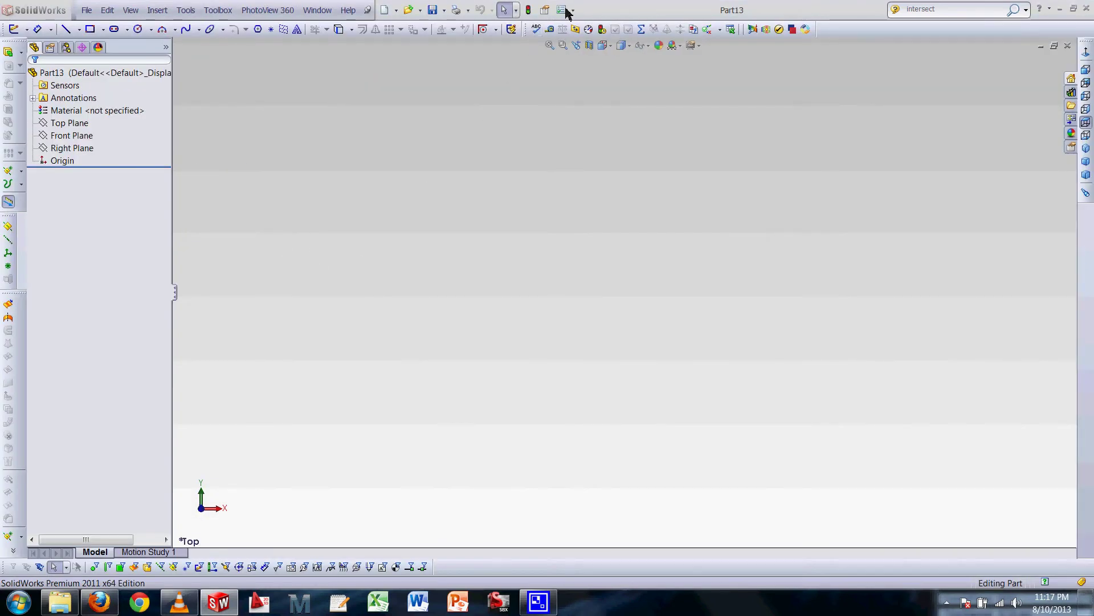
click(566, 11)
click(361, 74)
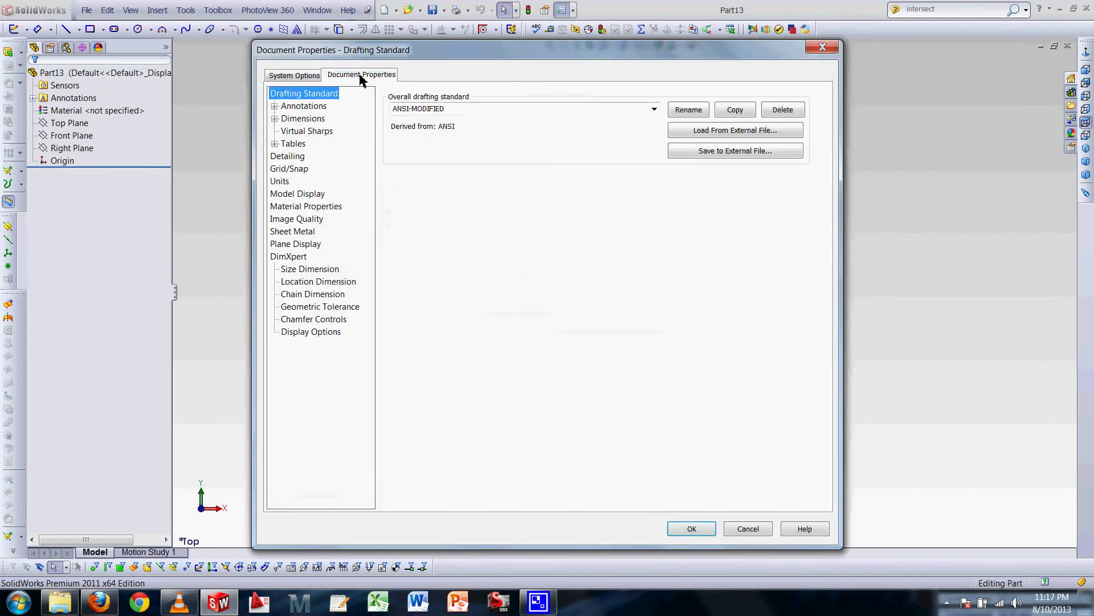
Confirm Part13 uses millimetre-gram-second units, then view its custom file properties.
click(279, 182)
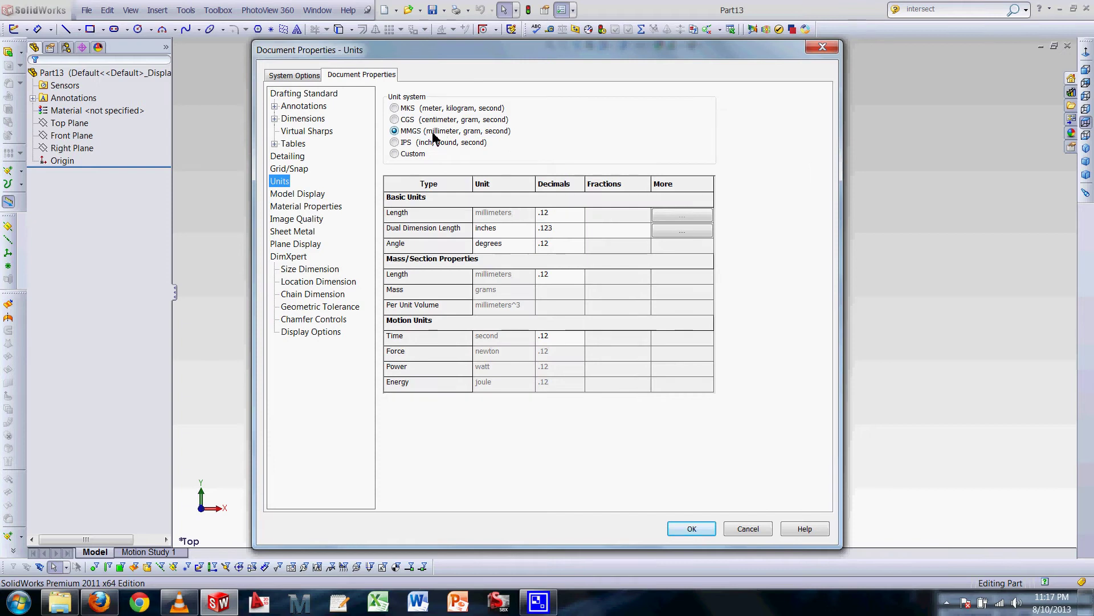
click(748, 528)
click(543, 10)
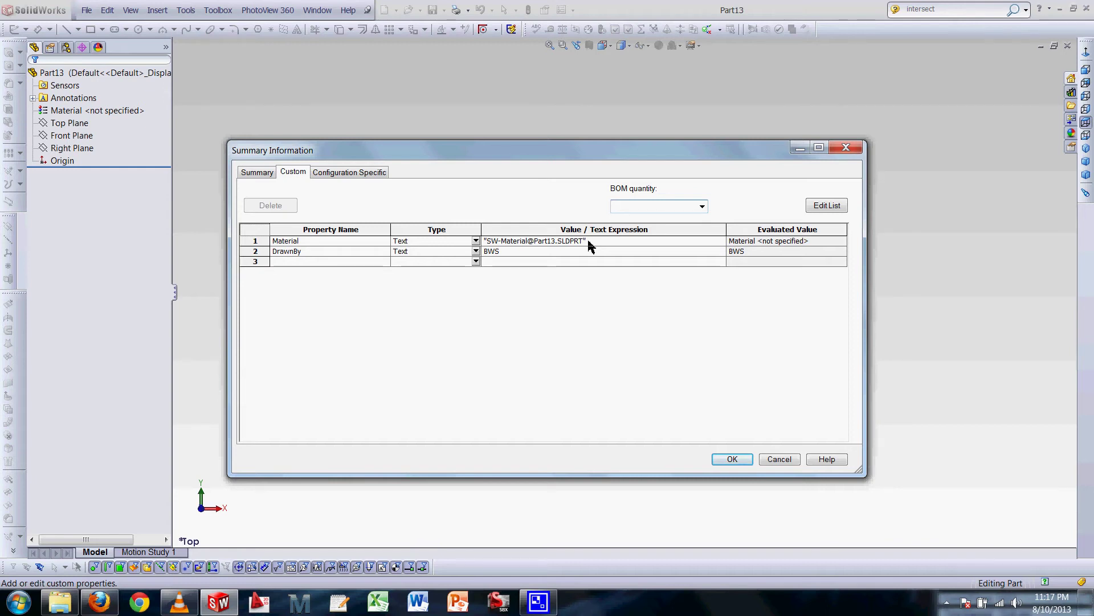
Cancel the Summary Information dialog without changes, returning to the empty Part13.
click(781, 459)
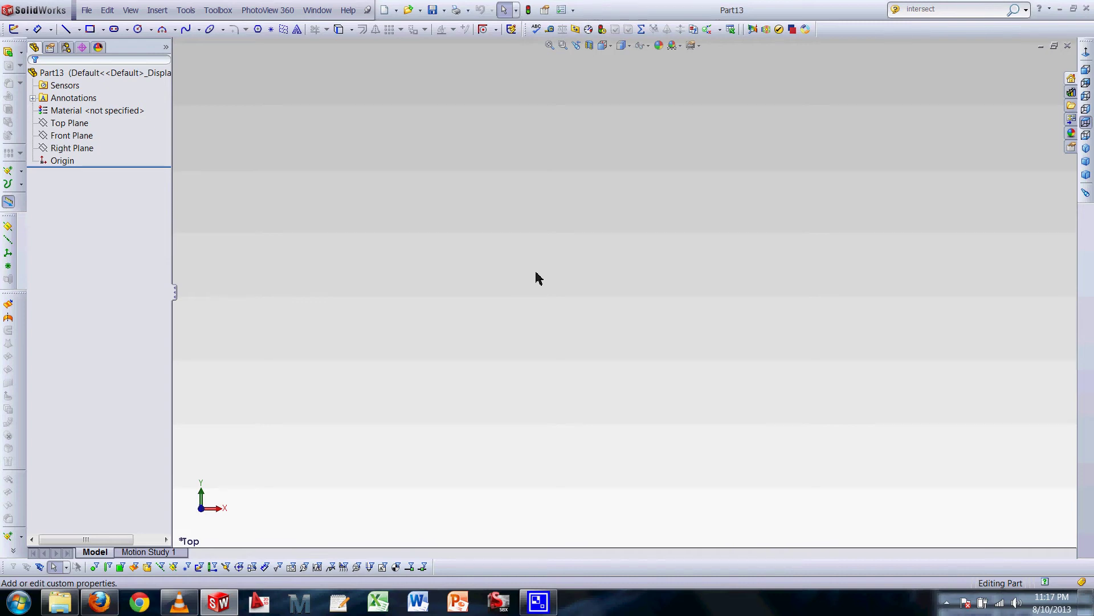
Open Design Journal.doc from Part13's hidden Design Binder in Word.
right_click(91, 78)
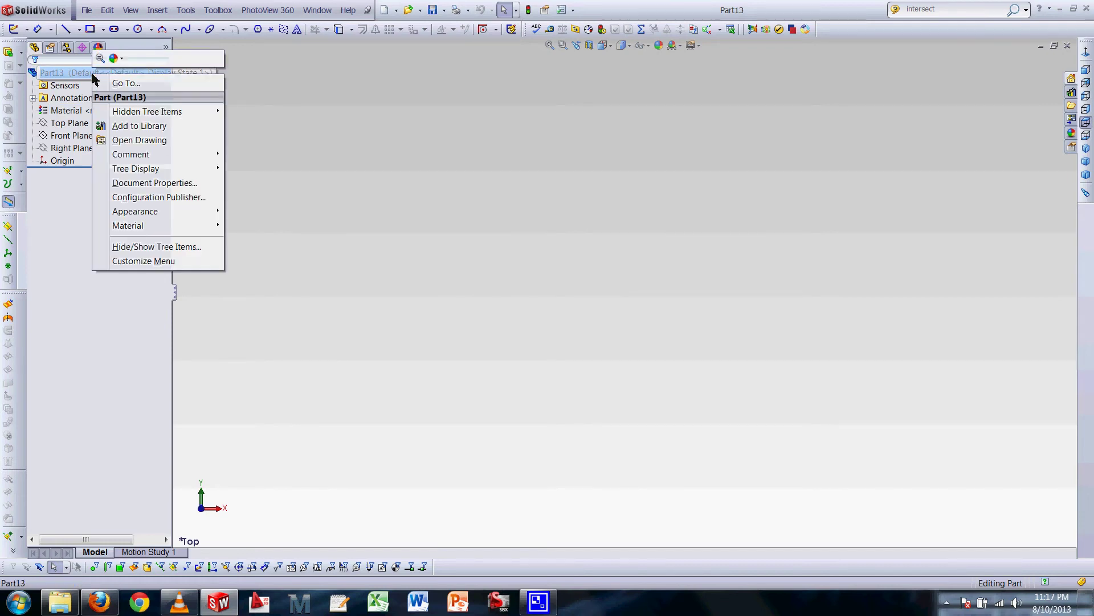
mouse_move(205, 112)
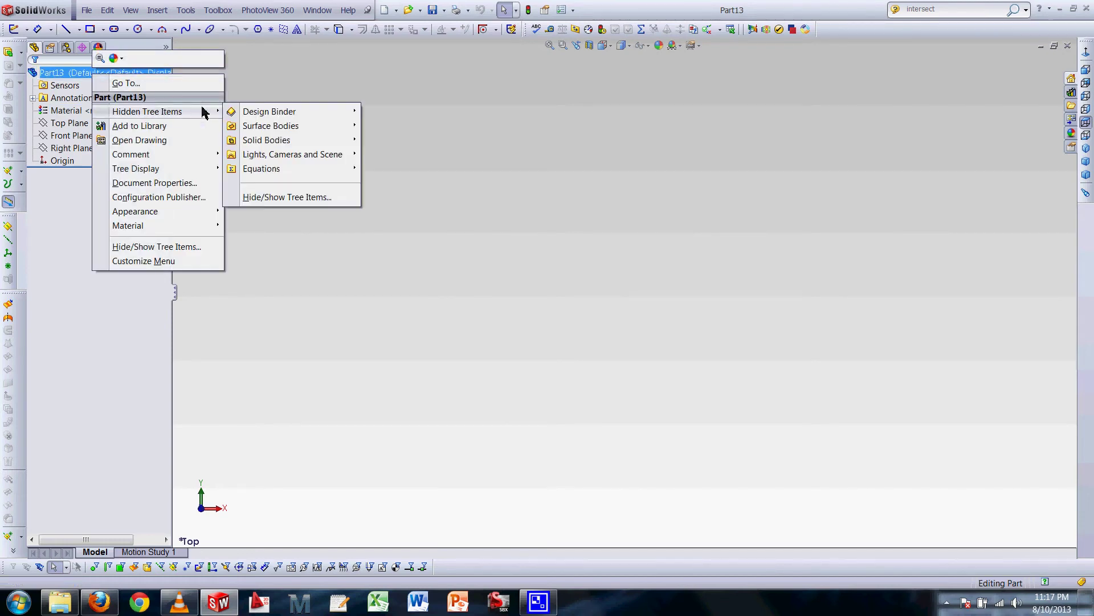
mouse_move(288, 116)
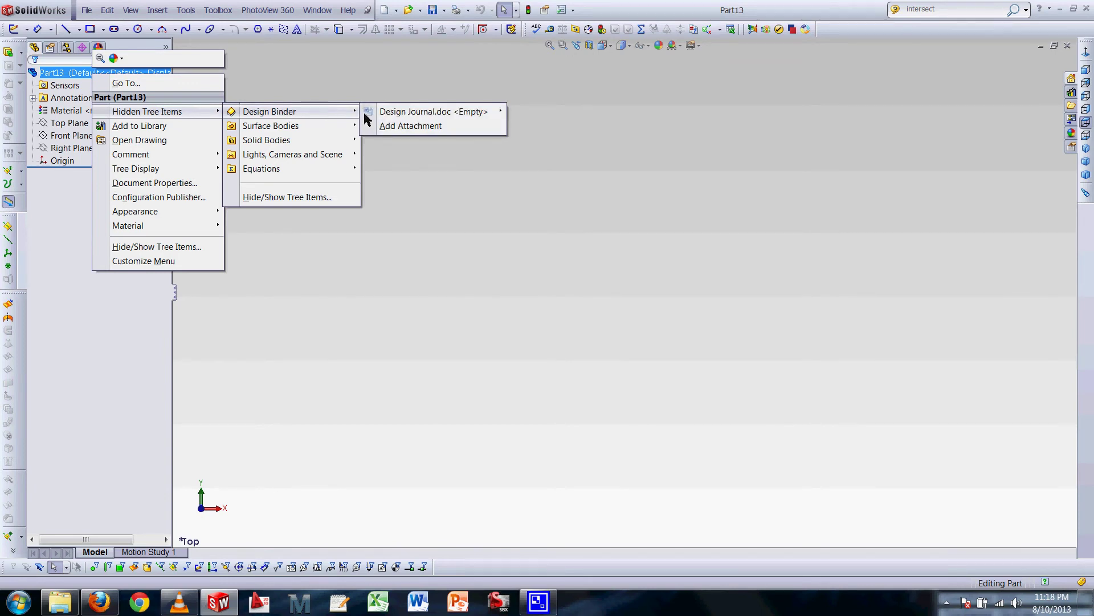
mouse_move(439, 117)
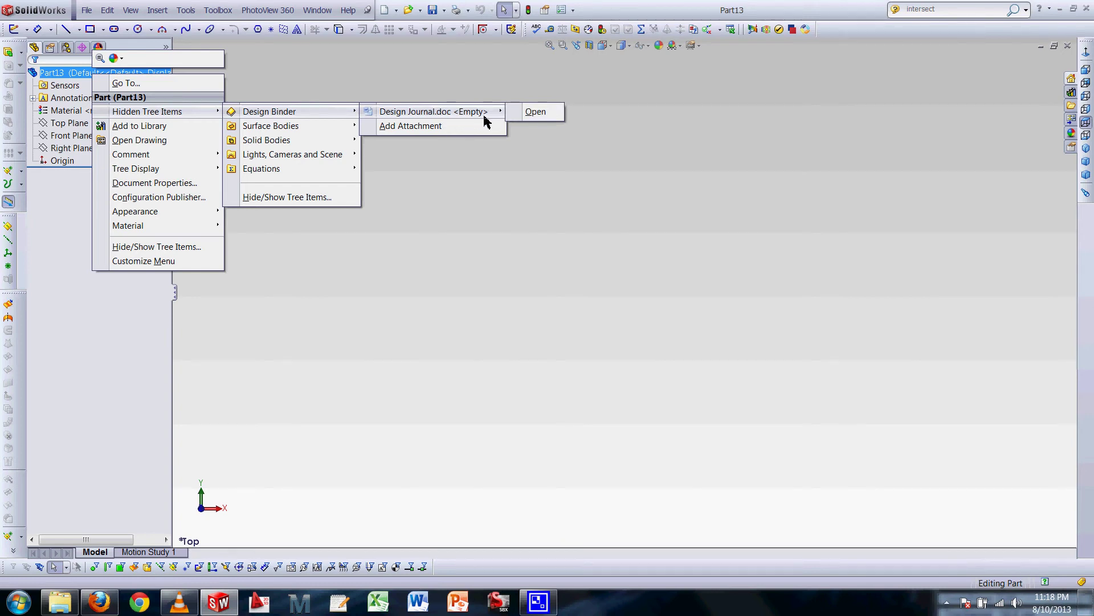
click(542, 112)
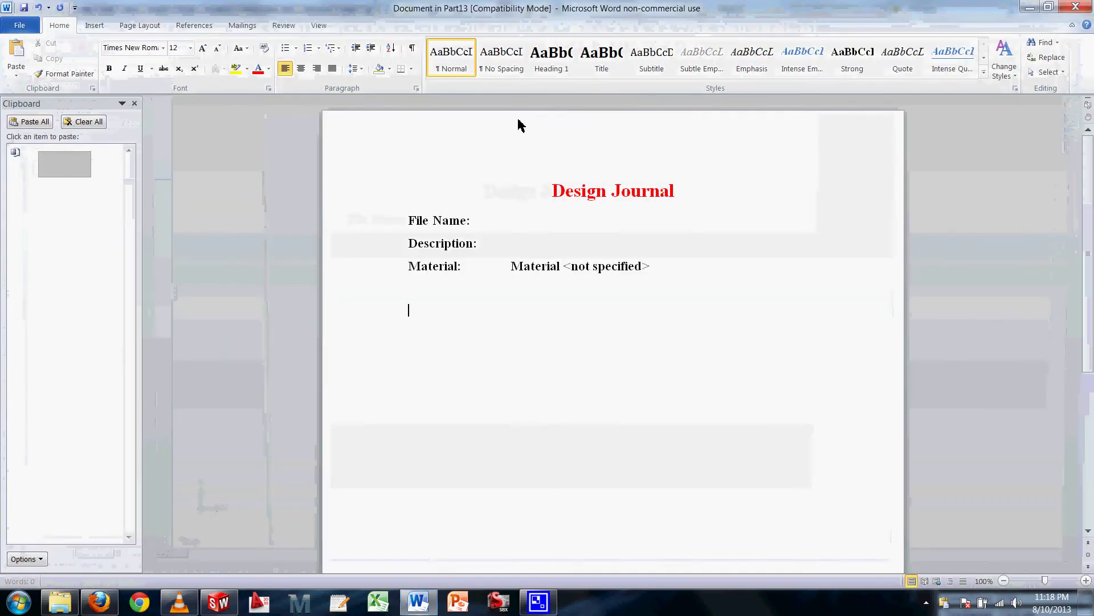
Add 'design narrative, iPhone 5 case.' below the Material field, followed by a new line.
click(135, 103)
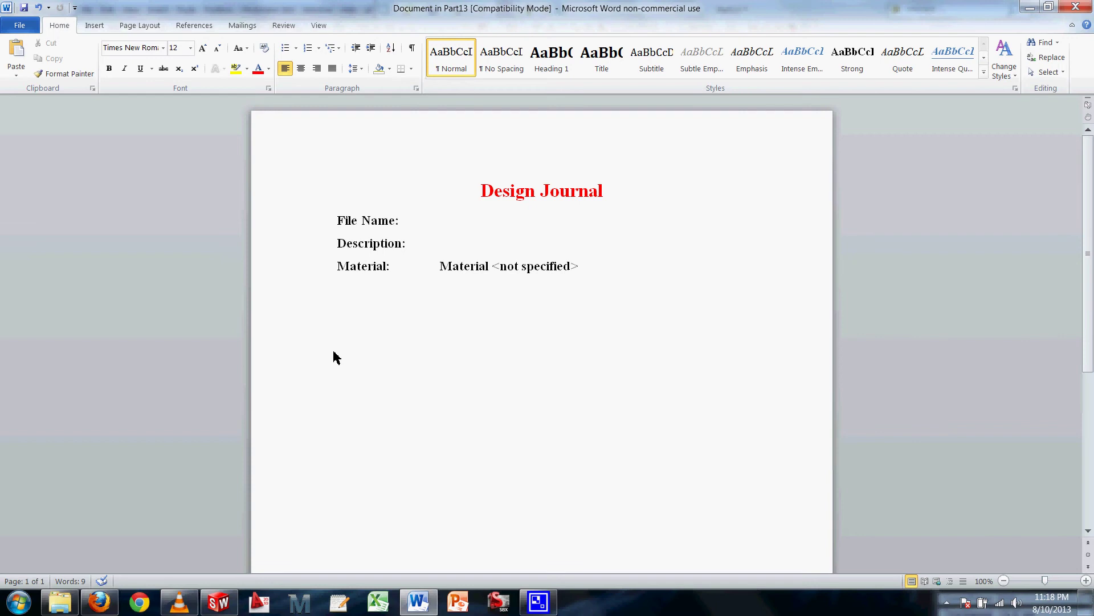
text(design narra)
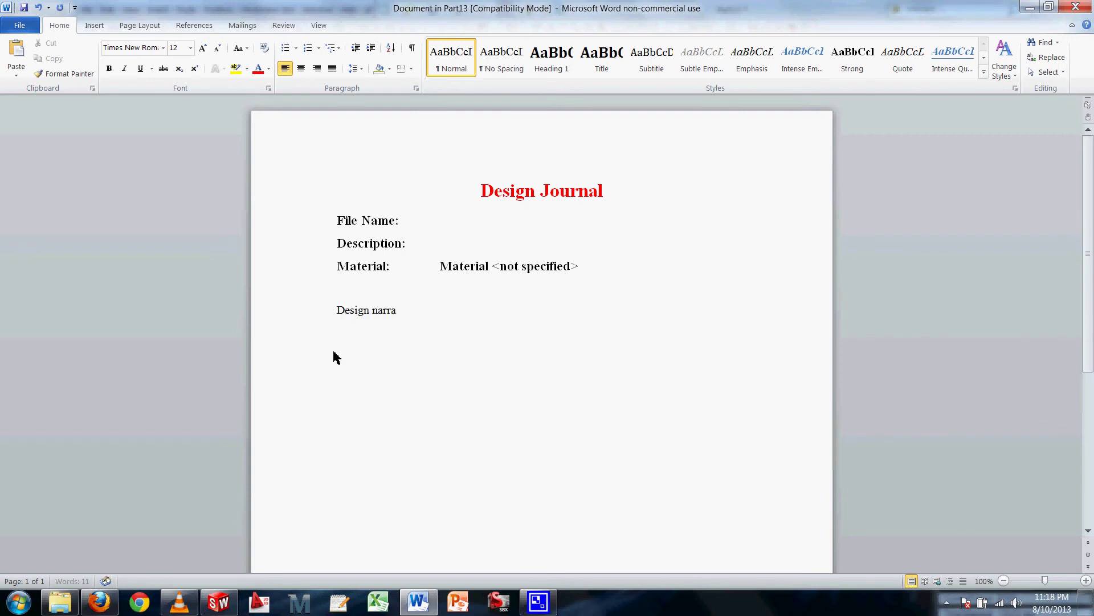
text(tive, iPhone 5 case)
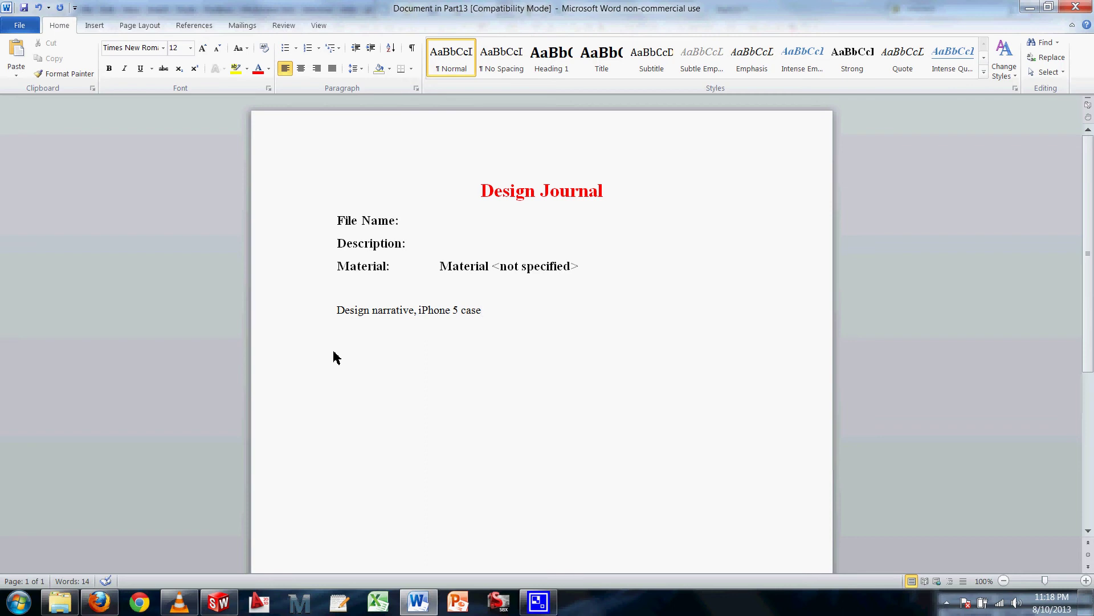
text(.)
key(Return)
Embed Customer XYZ design checklist.xlsx from Solidworks\Prototype\iPhone 5 case below the narrative.
click(94, 26)
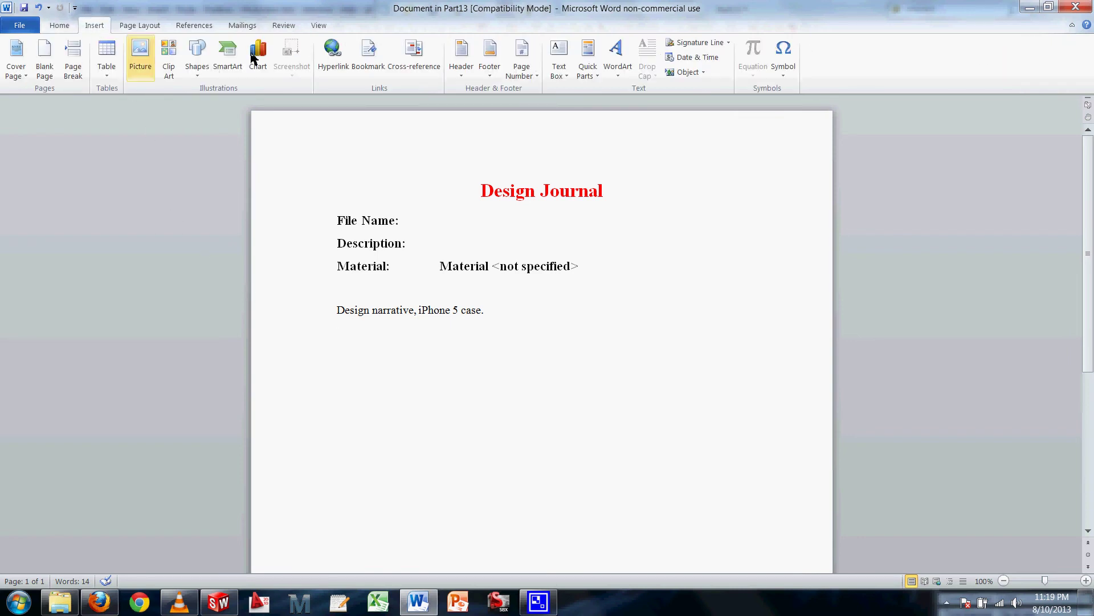
click(686, 73)
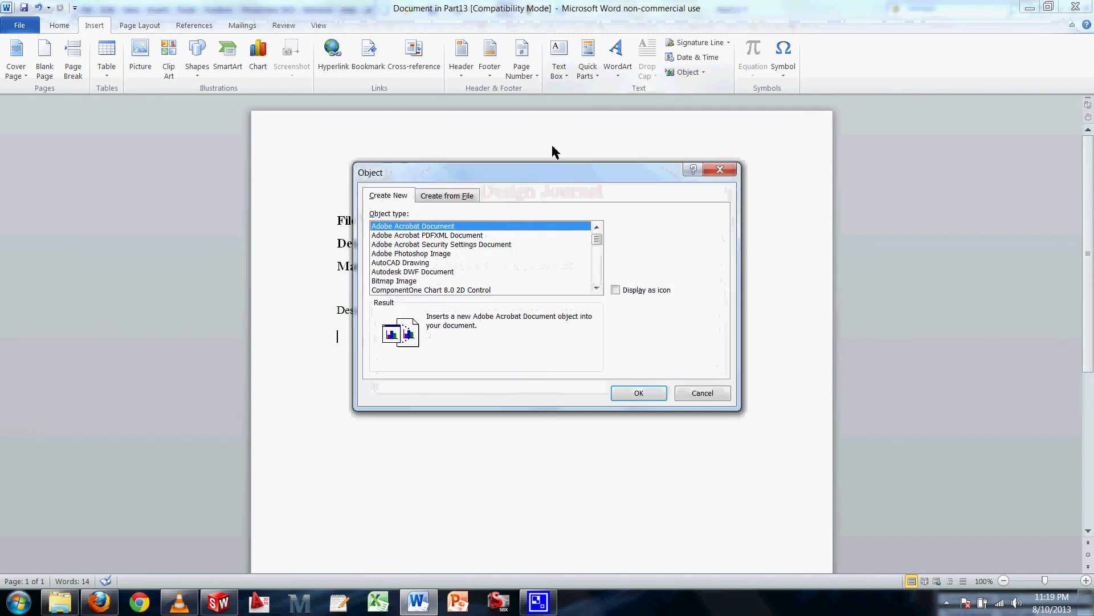
click(447, 196)
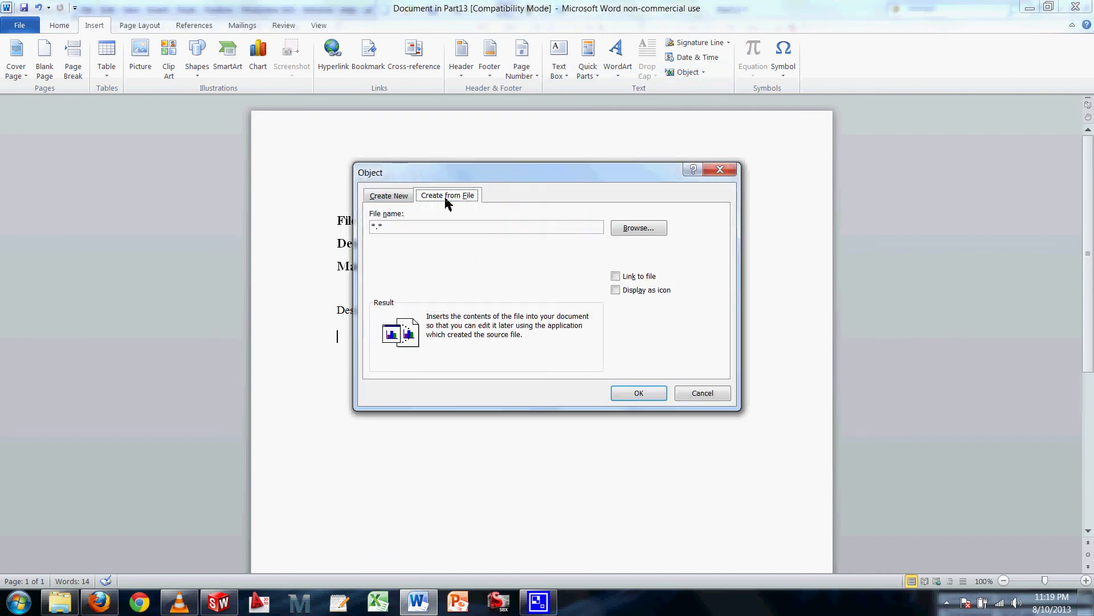
click(636, 229)
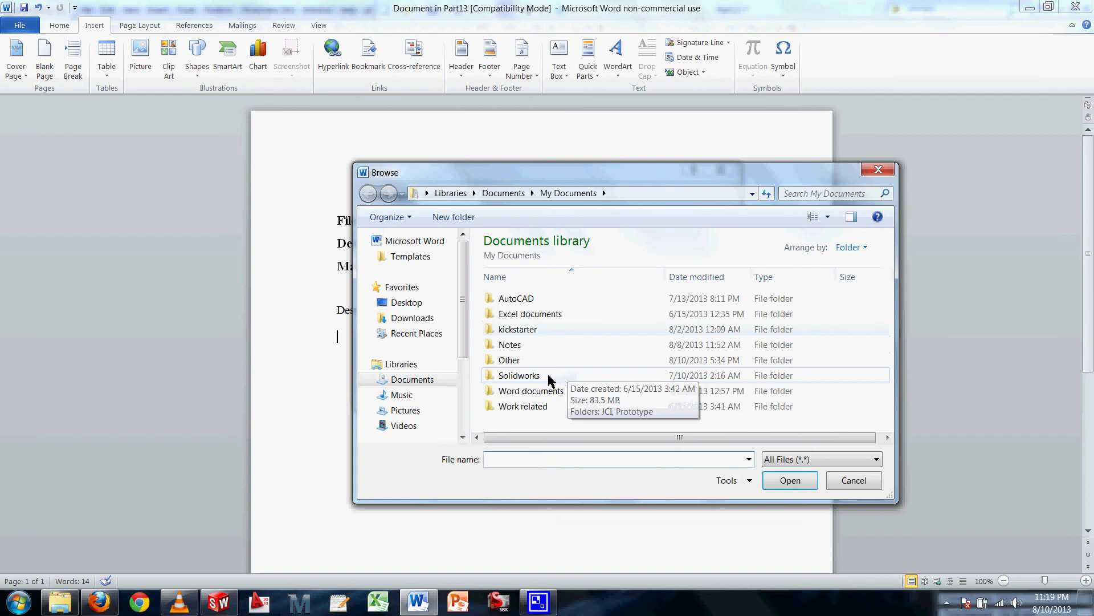
double_click(550, 376)
double_click(557, 313)
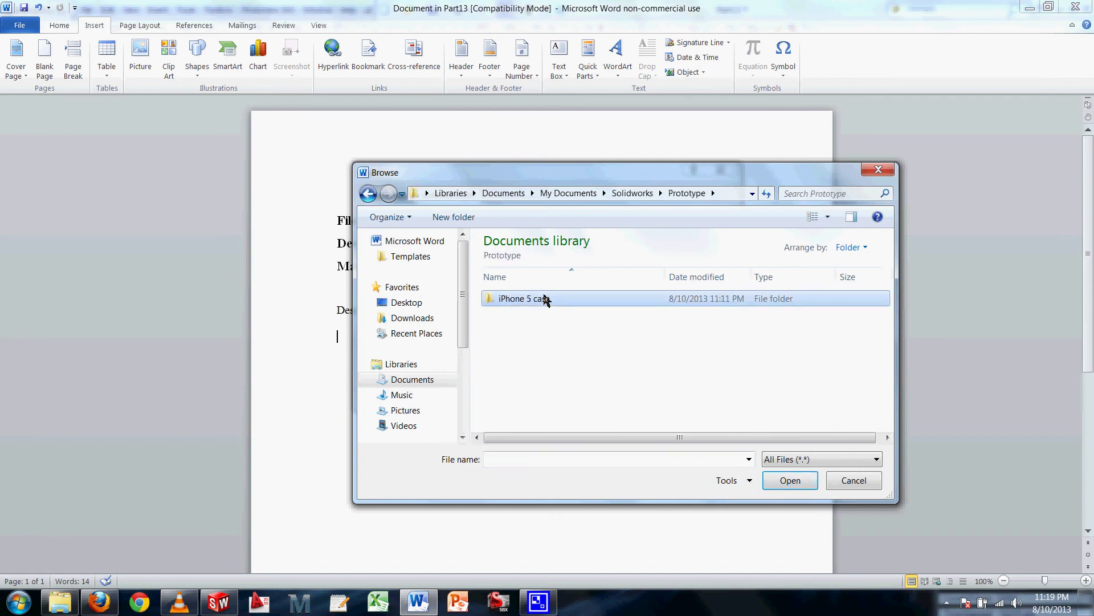
double_click(546, 300)
click(558, 318)
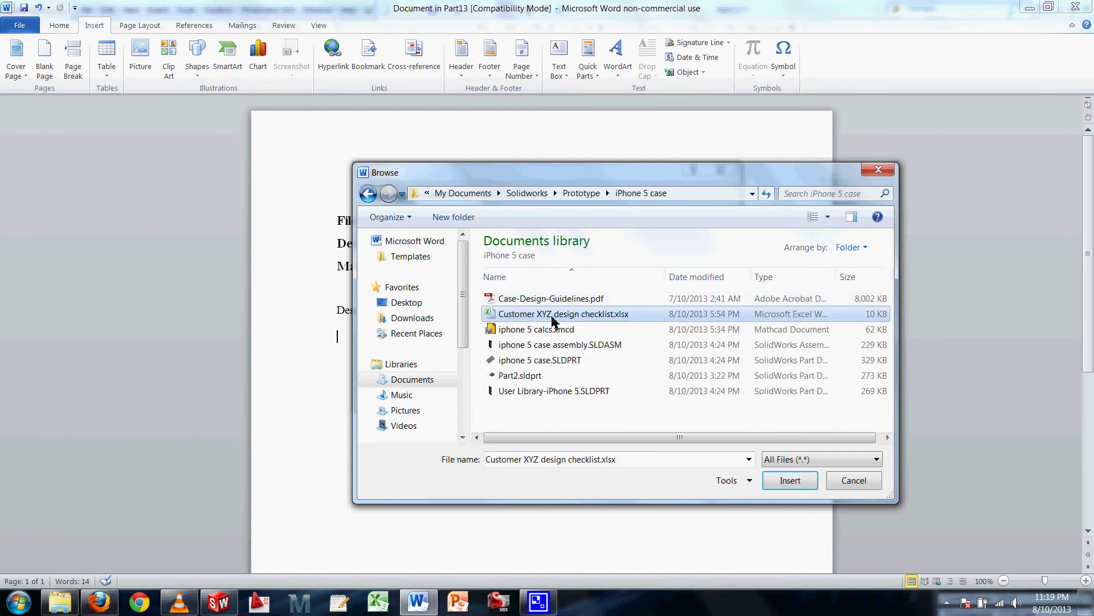
click(799, 488)
click(639, 393)
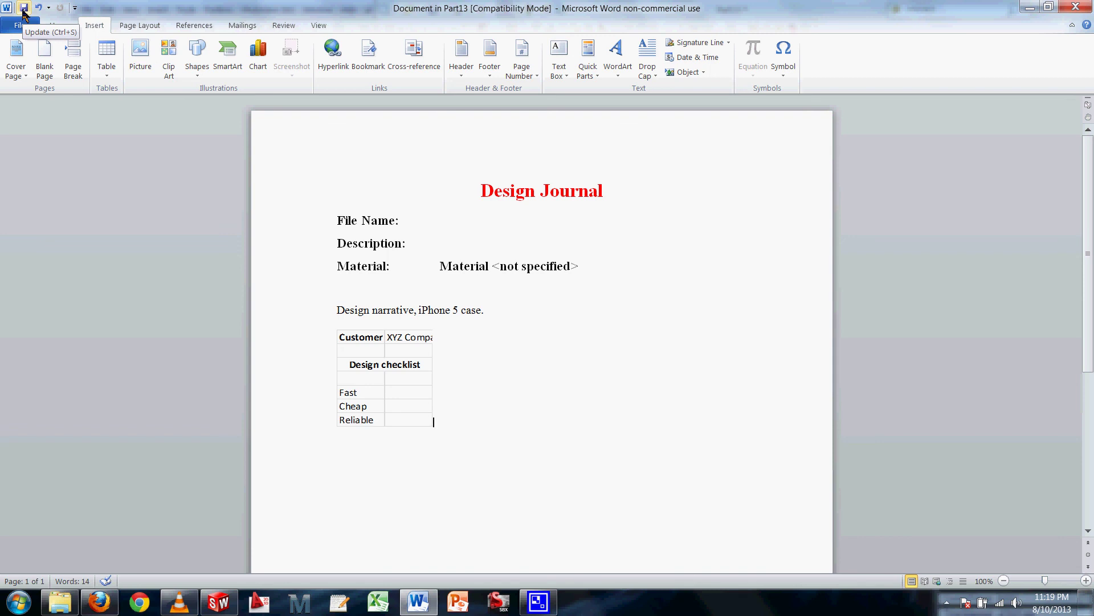
Close Word and expand Part13's Design Binder to list Design Journal.doc.
click(1076, 8)
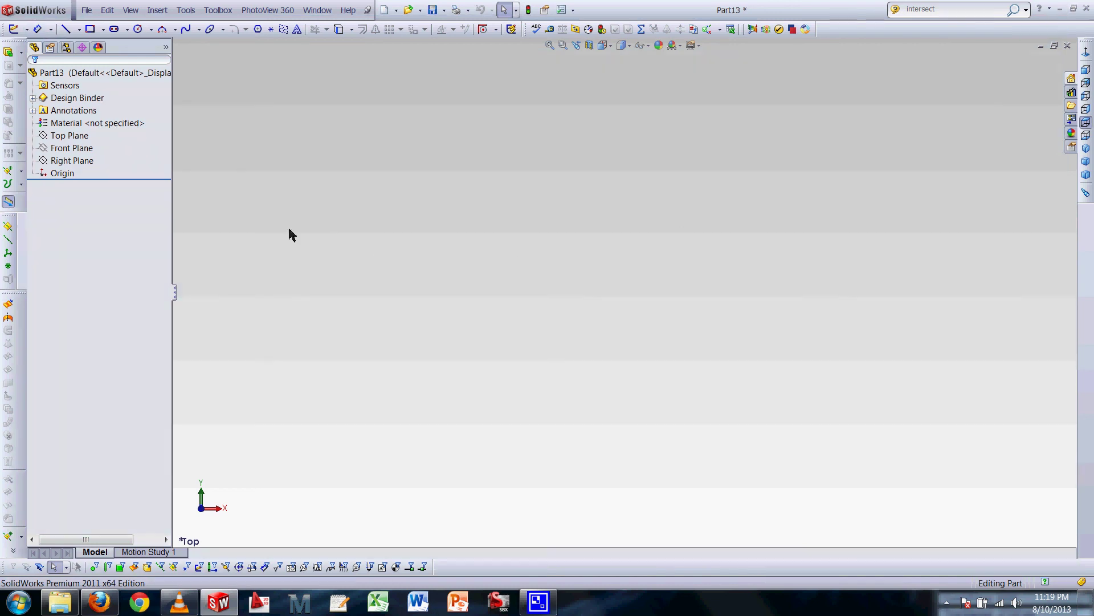
click(57, 103)
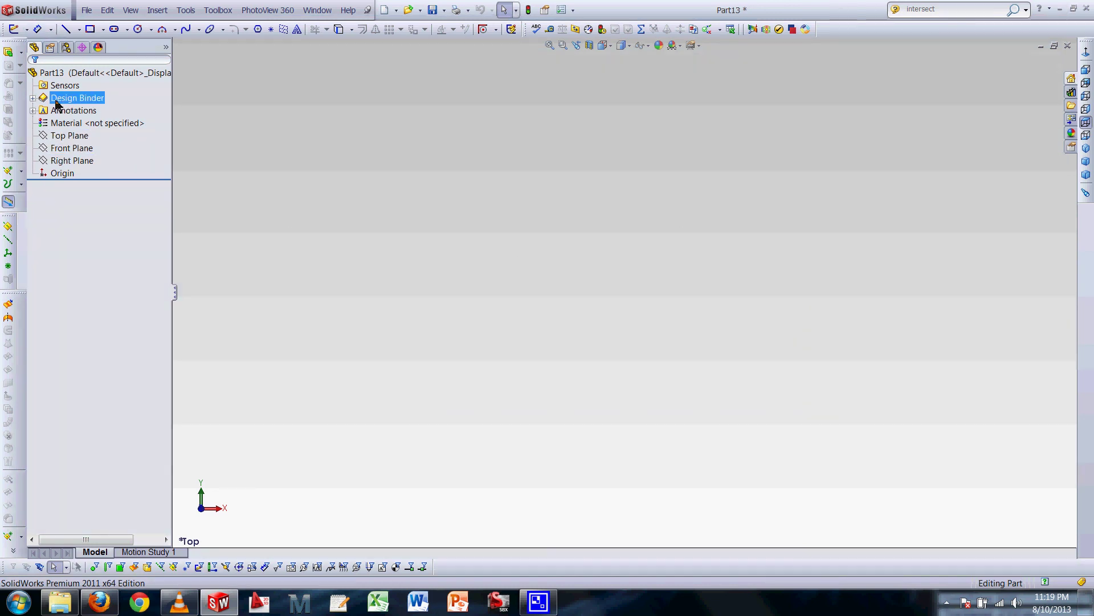
click(32, 98)
click(101, 114)
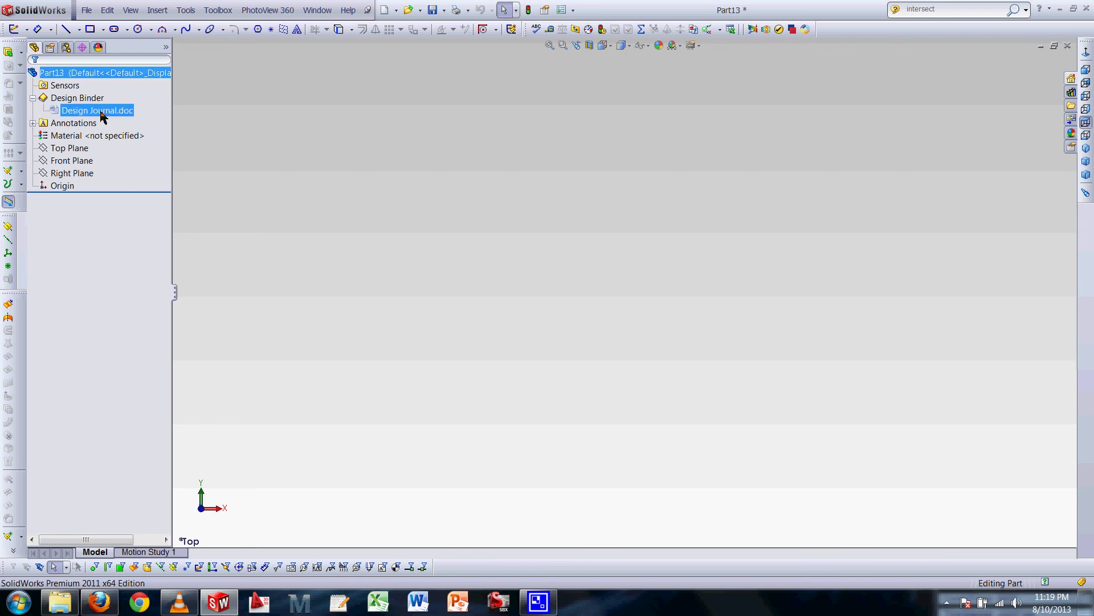
click(90, 102)
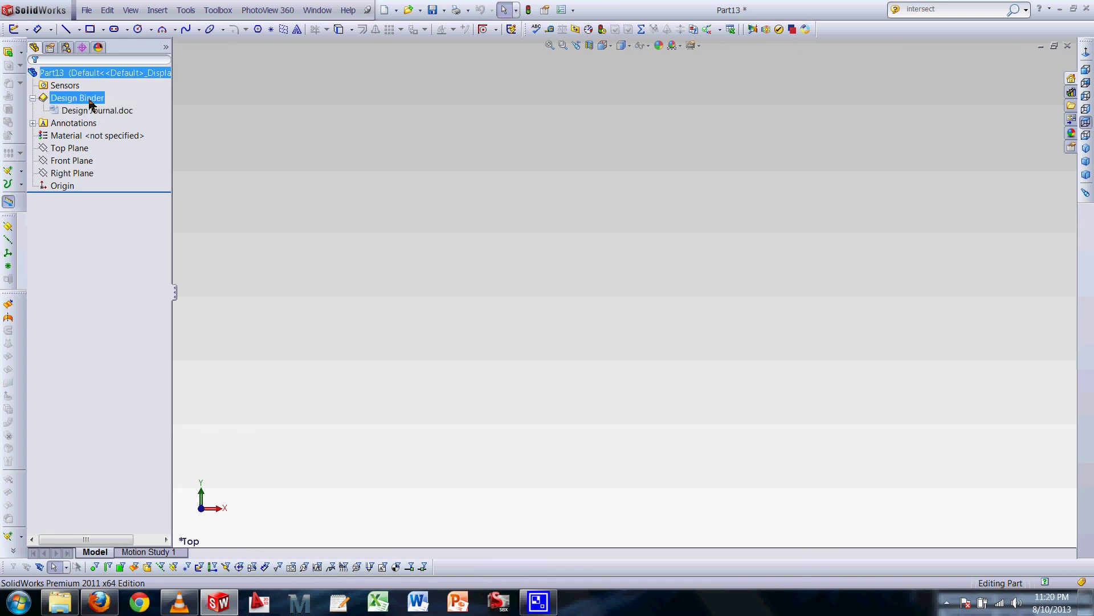
click(311, 177)
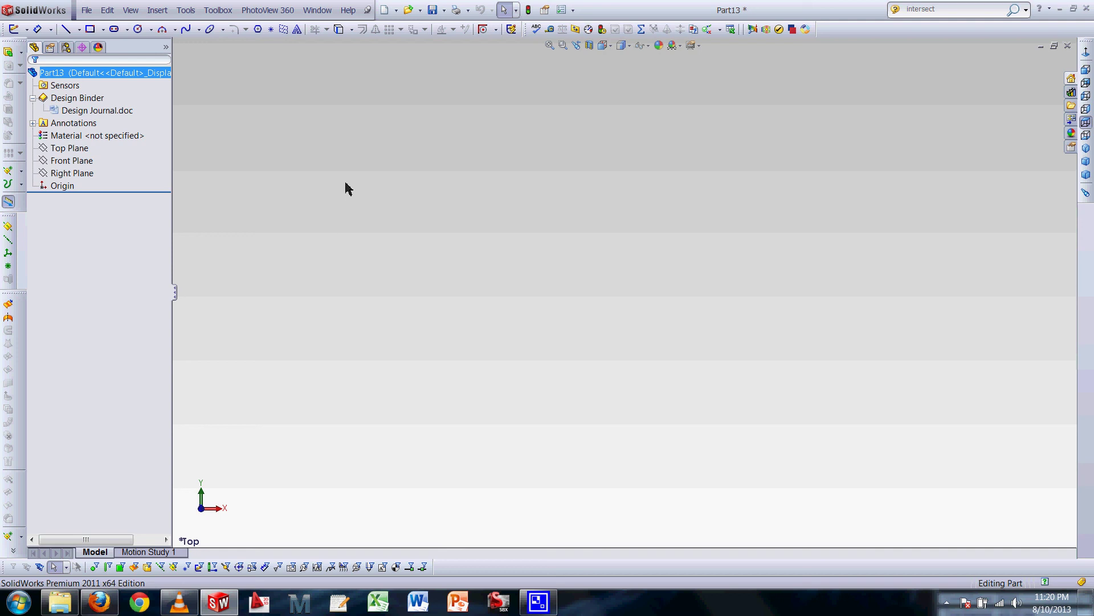
click(538, 601)
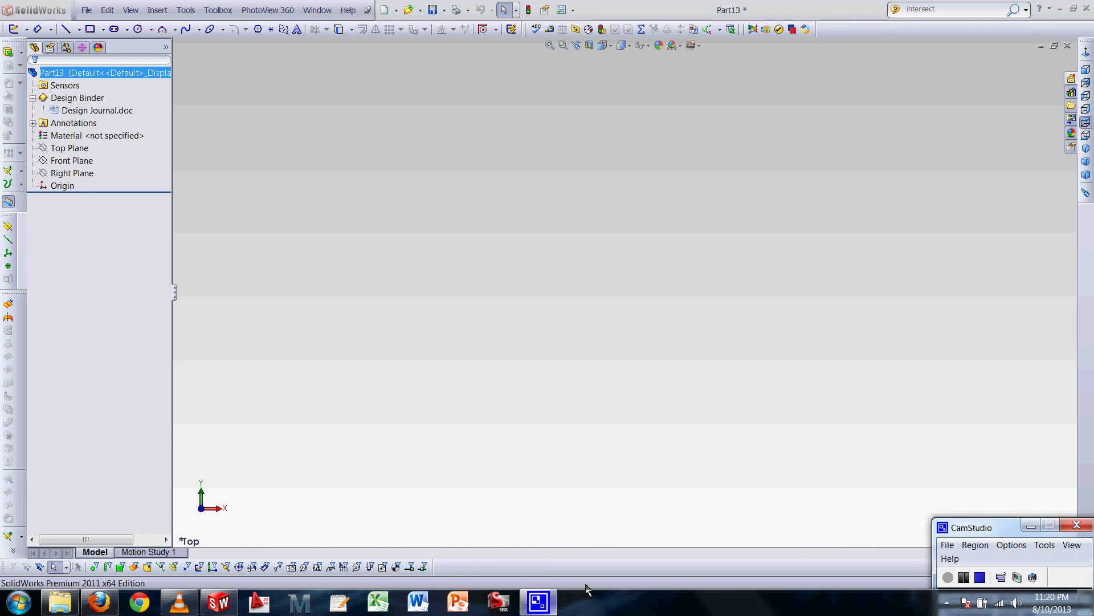